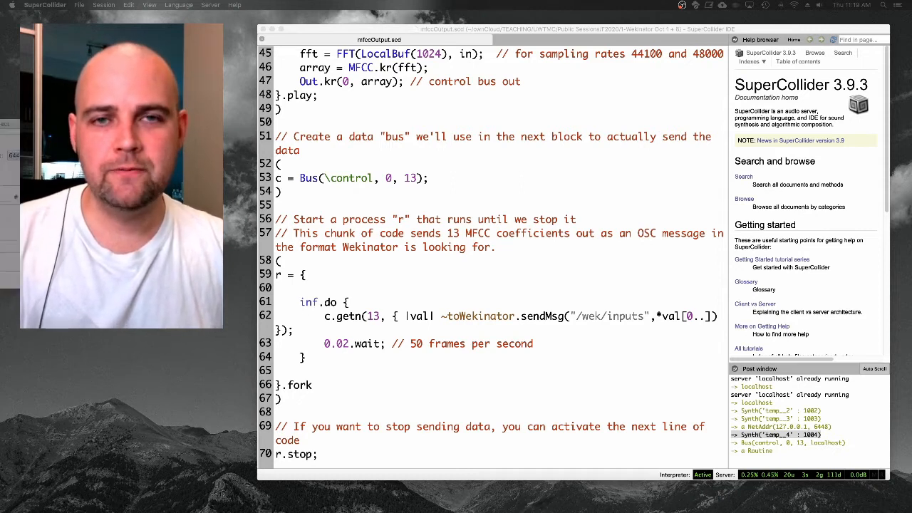
Switch to Wekinator and arrange the windows so the Create new project dialog sits clear of the SuperCollider editor.
{"action": "left_click_drag", "start_coordinate": [213, 54], "coordinate": [190, 42]}
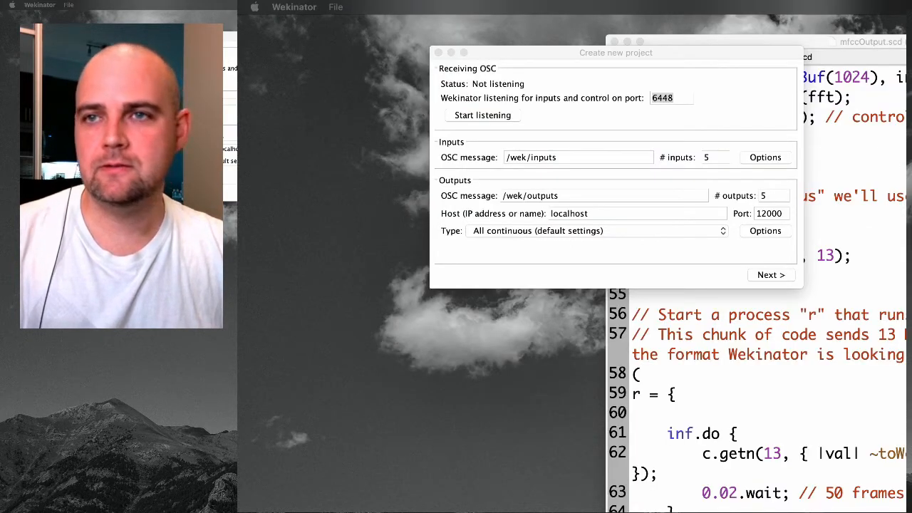
{"action": "left_click_drag", "start_coordinate": [894, 44], "coordinate": [911, 92]}
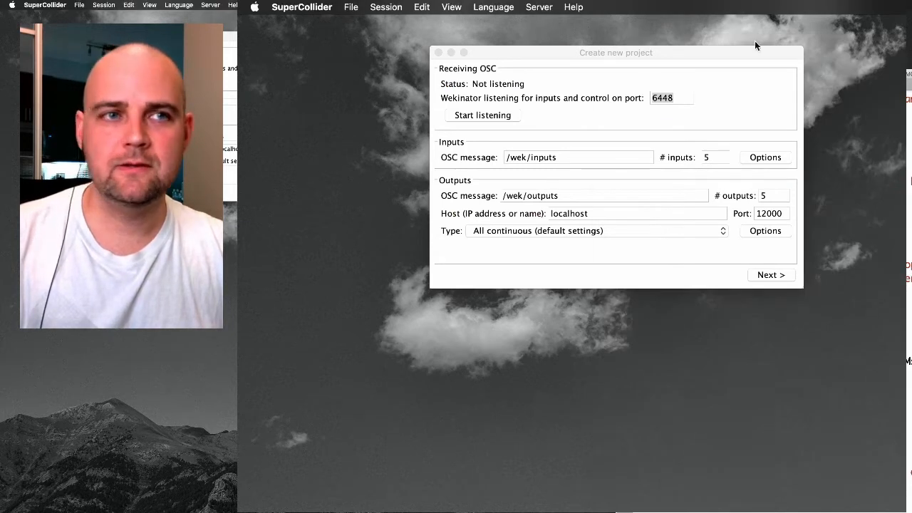
{"action": "left_click_drag", "start_coordinate": [739, 57], "coordinate": [702, 85]}
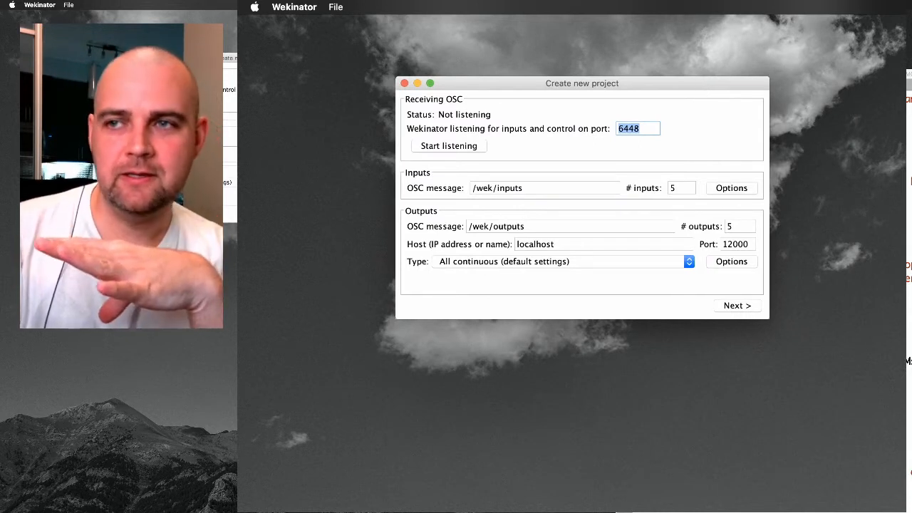
{"action": "left_click_drag", "start_coordinate": [909, 73], "coordinate": [908, 23]}
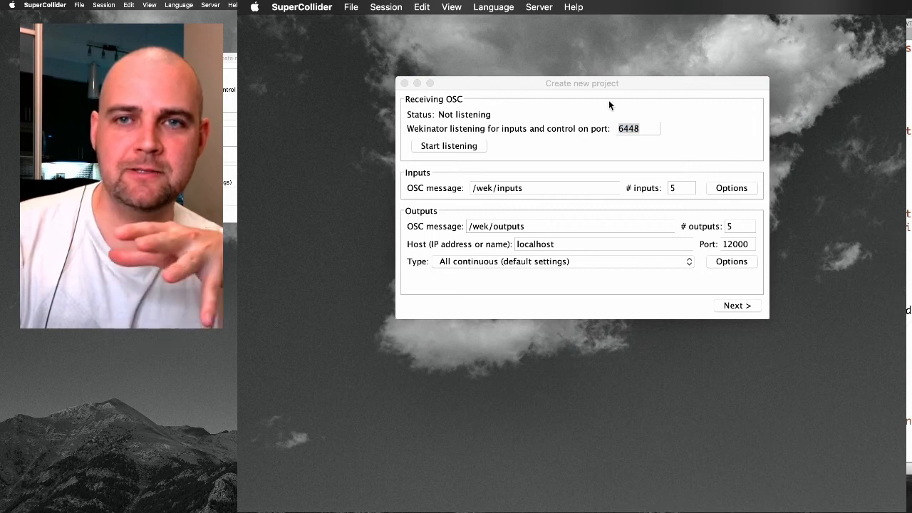
{"action": "left_click", "coordinate": [643, 86]}
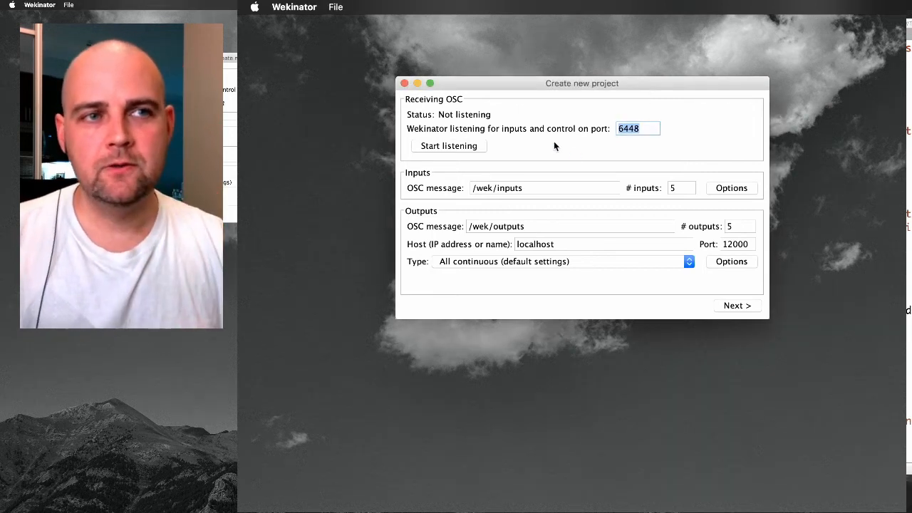
Set the new project's number of inputs to 13, keeping listening port 6448 and the OSC message /wek/inputs.
{"action": "left_click", "coordinate": [648, 130]}
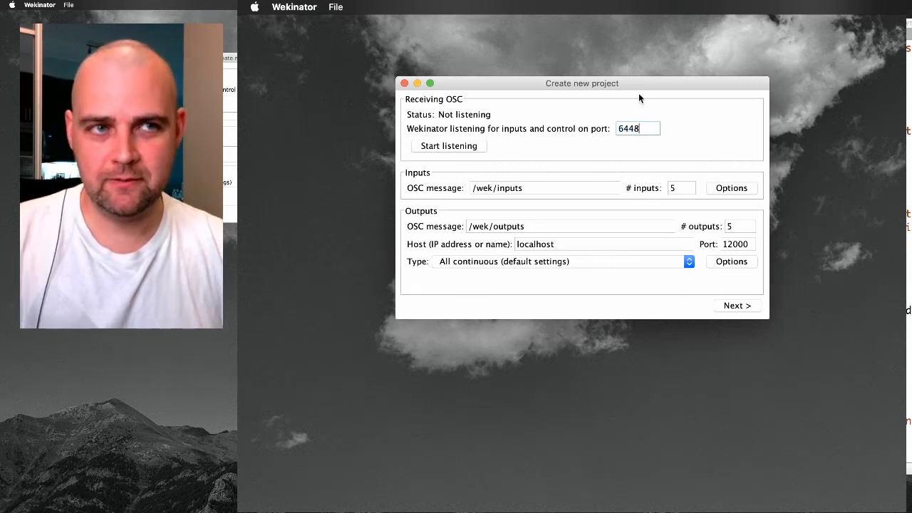
{"action": "left_click", "coordinate": [547, 190]}
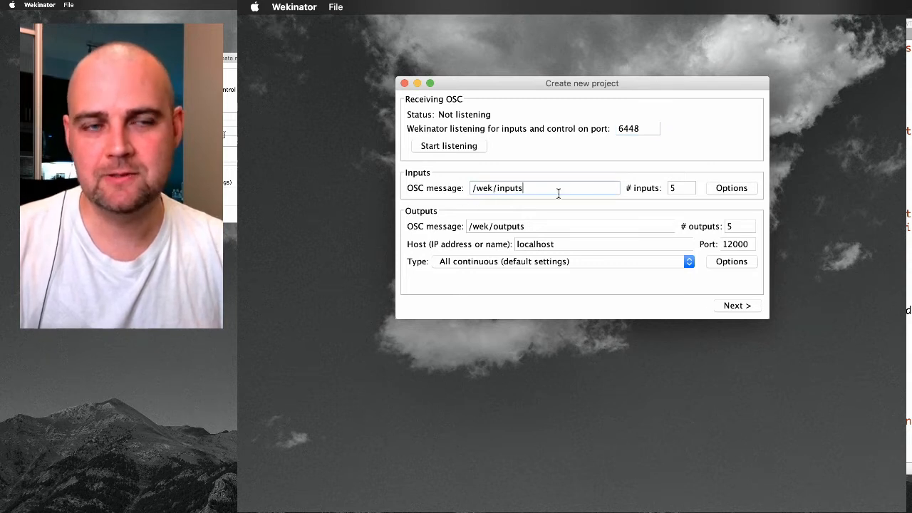
{"action": "left_click", "coordinate": [671, 188]}
{"action": "key", "text": "BackSpace"}
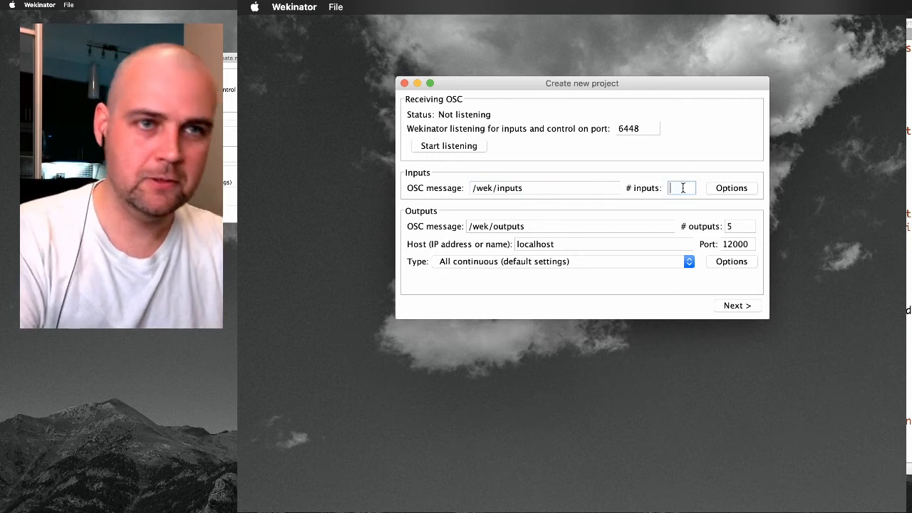
{"action": "type", "text": "13"}
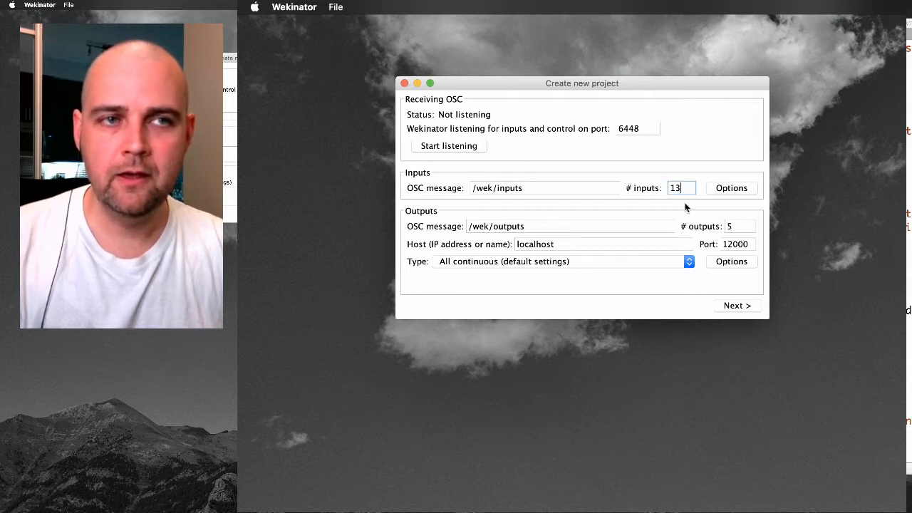
Set the number of outputs to 3, keeping /wek/outputs, port 12000 and the all-continuous type, and continue to the project.
{"action": "left_click", "coordinate": [738, 225]}
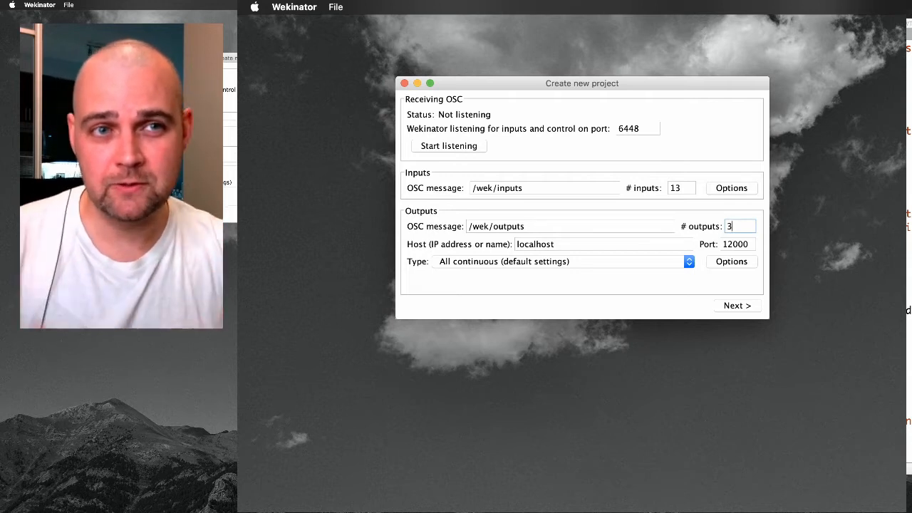
{"action": "left_click", "coordinate": [583, 226]}
{"action": "left_click", "coordinate": [756, 243]}
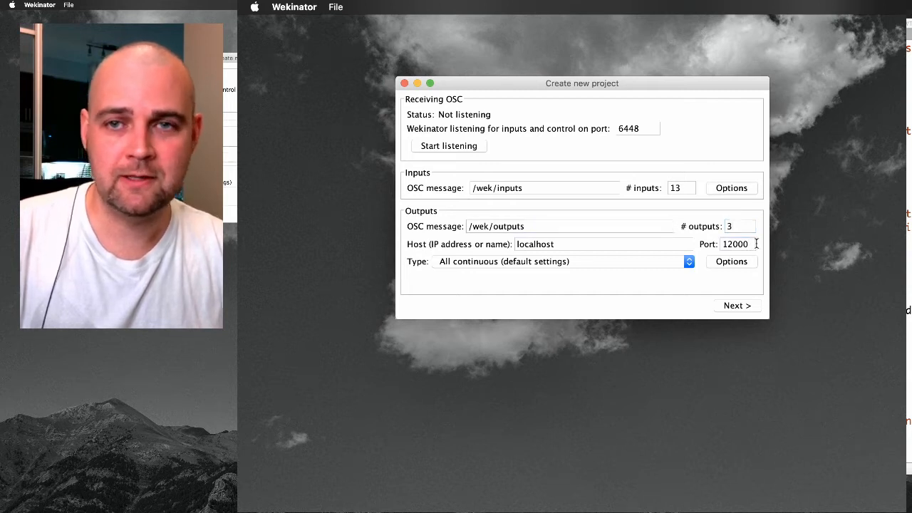
{"action": "left_click", "coordinate": [683, 187]}
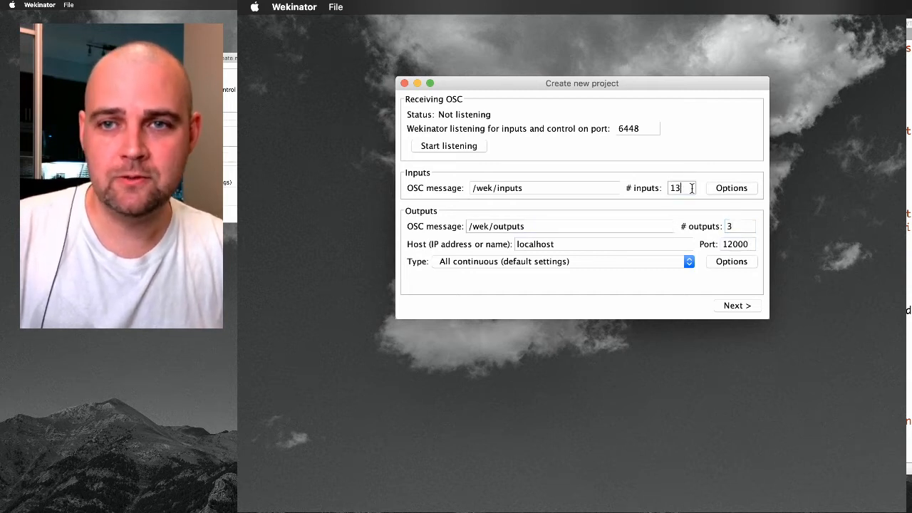
{"action": "left_click", "coordinate": [744, 226]}
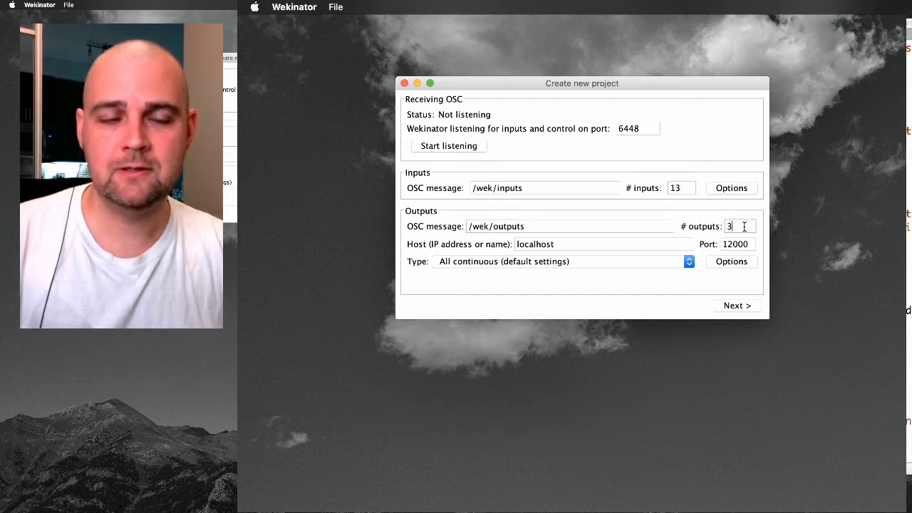
{"action": "left_click", "coordinate": [740, 307]}
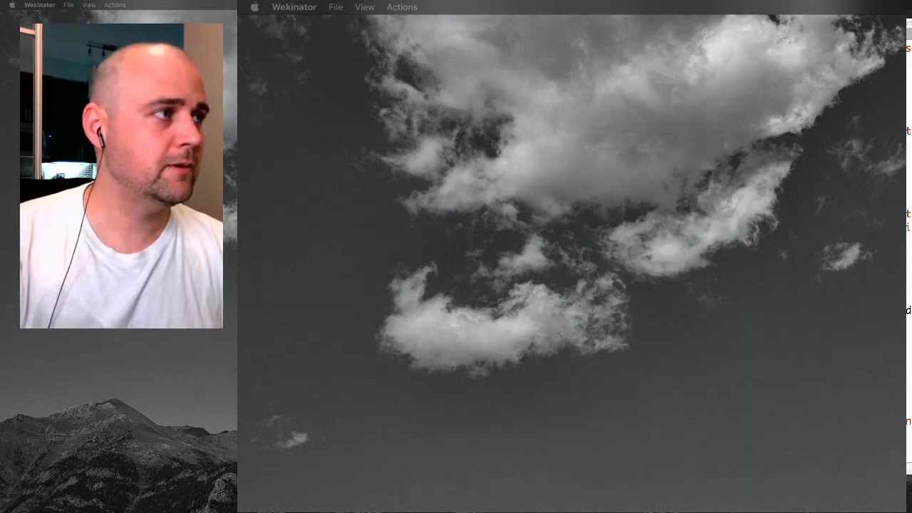
Reposition the New Project window and make it taller so all three output models fit.
{"action": "left_click_drag", "start_coordinate": [238, 54], "coordinate": [505, 56]}
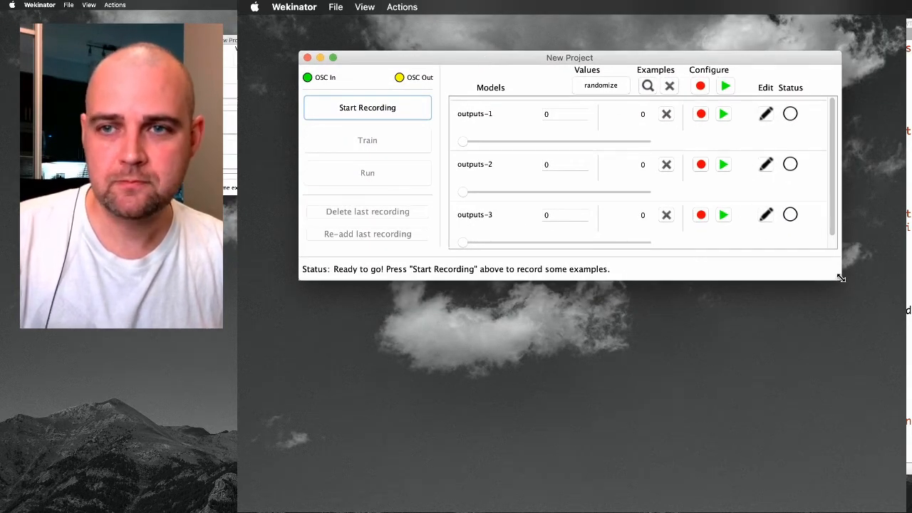
{"action": "left_click_drag", "start_coordinate": [840, 279], "coordinate": [841, 393]}
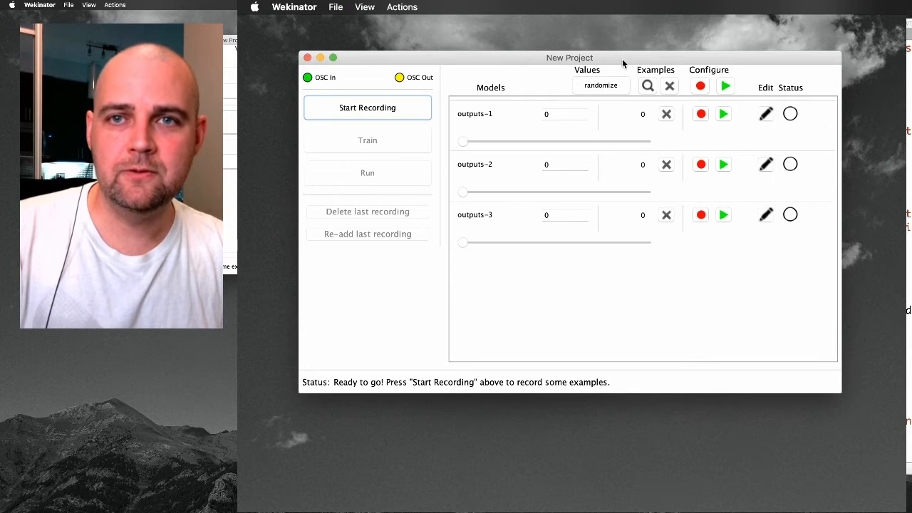
{"action": "left_click_drag", "start_coordinate": [622, 59], "coordinate": [601, 58]}
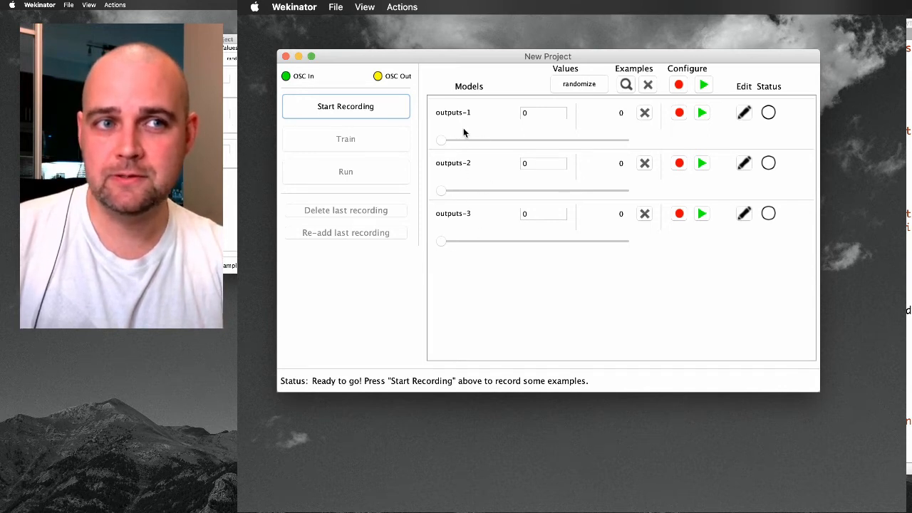
Try out outputs-1, outputs-2 and outputs-3 one at a time at value 1, returning each to 0.
{"action": "left_click", "coordinate": [479, 142]}
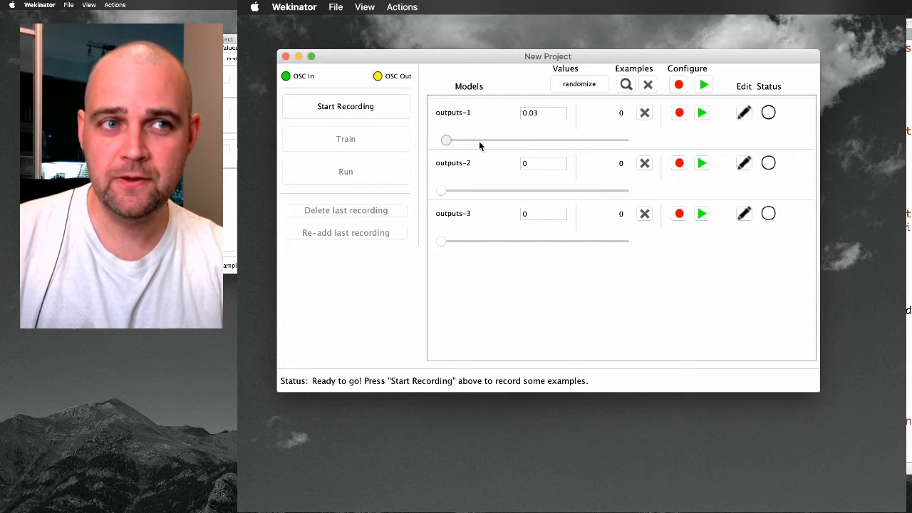
{"action": "left_click_drag", "start_coordinate": [479, 146], "coordinate": [413, 181]}
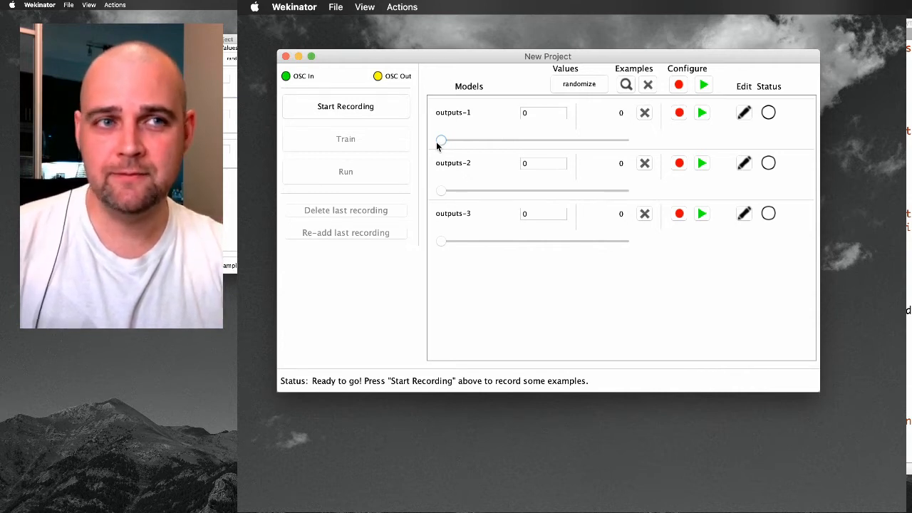
{"action": "left_click_drag", "start_coordinate": [436, 142], "coordinate": [681, 148]}
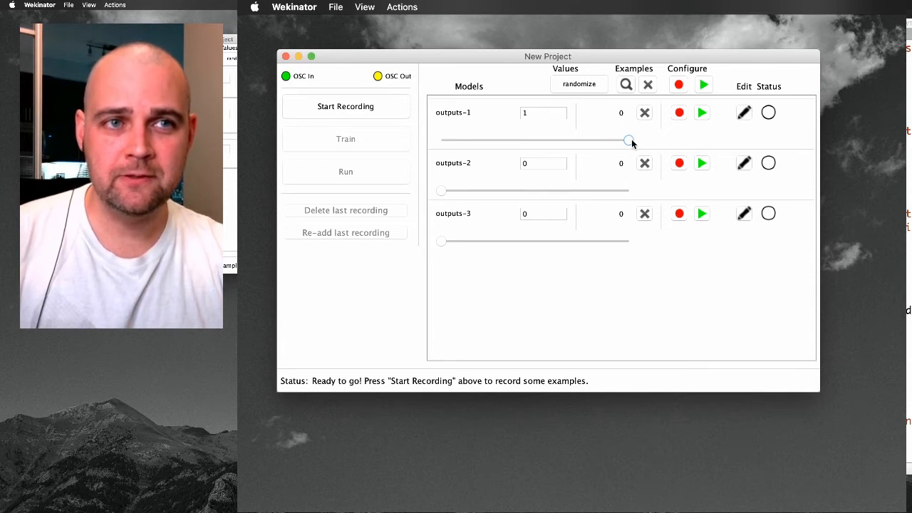
{"action": "left_click_drag", "start_coordinate": [629, 141], "coordinate": [435, 142]}
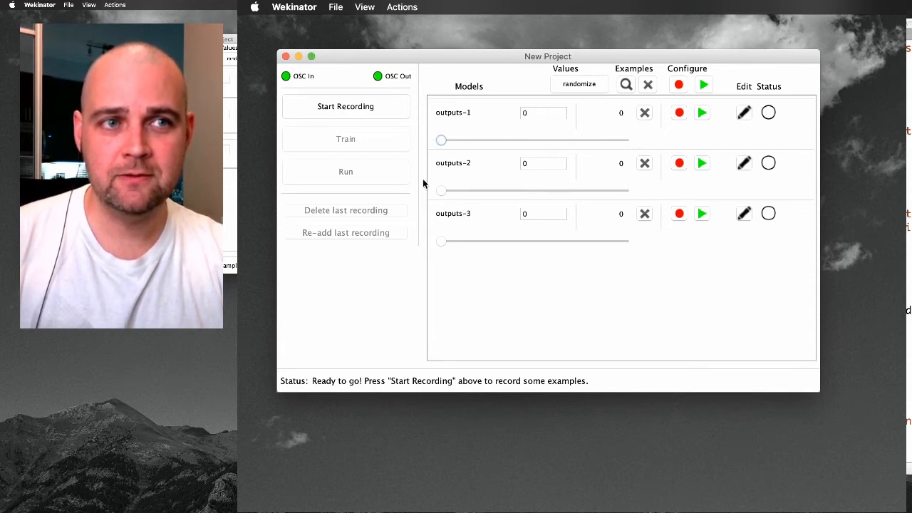
{"action": "left_click_drag", "start_coordinate": [440, 191], "coordinate": [680, 197]}
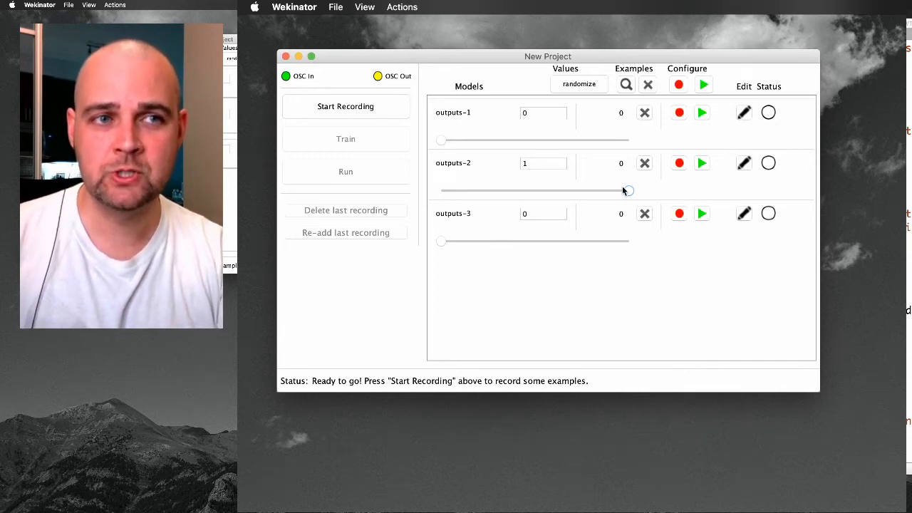
{"action": "left_click_drag", "start_coordinate": [626, 192], "coordinate": [669, 246]}
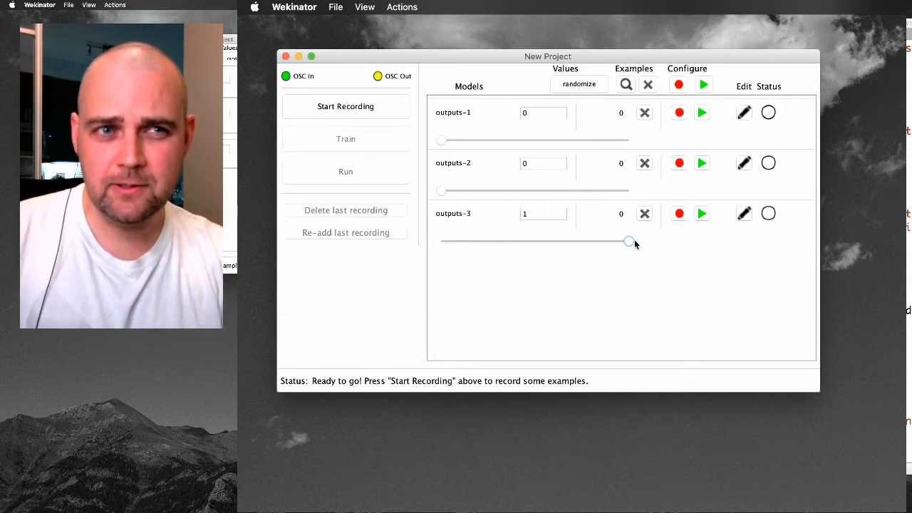
{"action": "left_click_drag", "start_coordinate": [634, 243], "coordinate": [379, 343]}
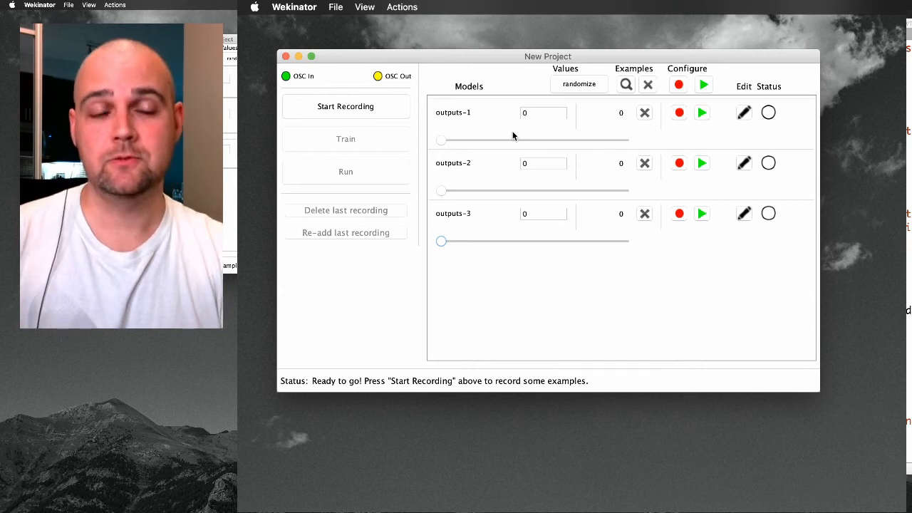
Set the target value of outputs-1 to 1, with outputs-2 and outputs-3 at 0.
{"action": "left_click_drag", "start_coordinate": [443, 141], "coordinate": [672, 152]}
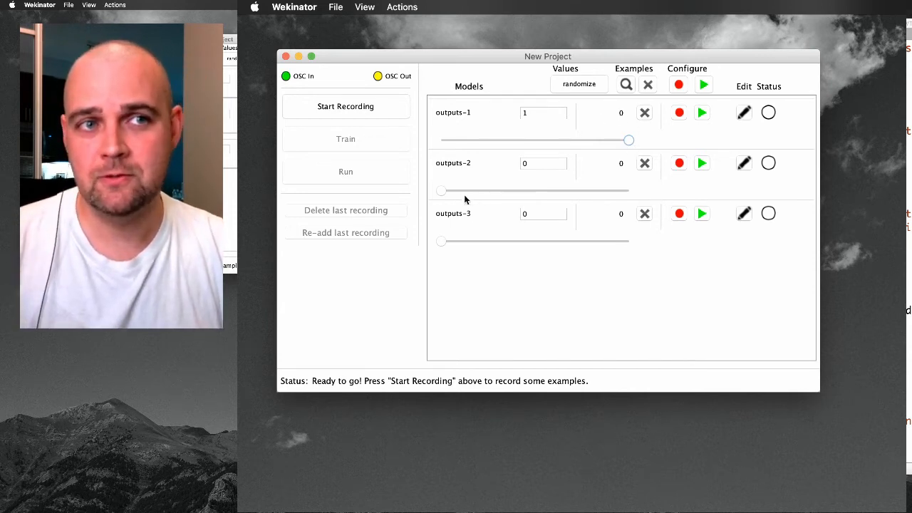
{"action": "left_click", "coordinate": [605, 191]}
{"action": "left_click_drag", "start_coordinate": [607, 191], "coordinate": [424, 255]}
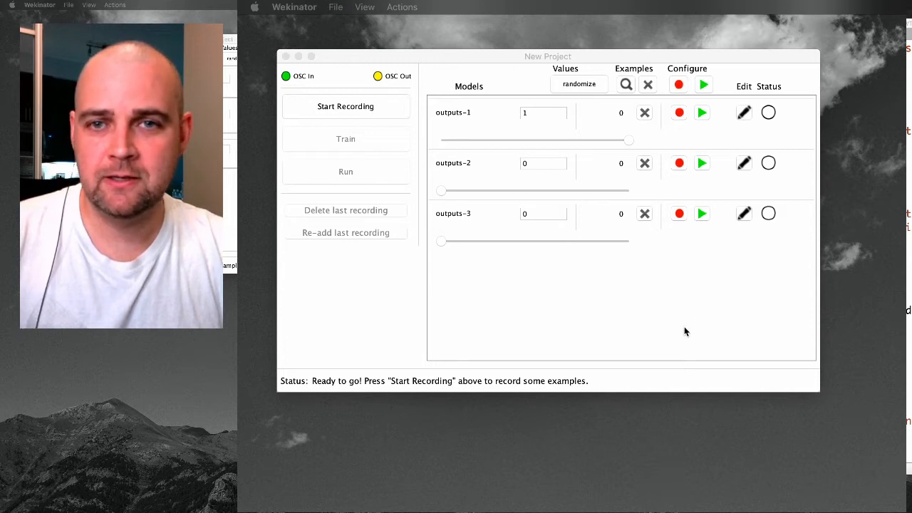
{"action": "left_click", "coordinate": [524, 84]}
{"action": "left_click_drag", "start_coordinate": [628, 140], "coordinate": [755, 181]}
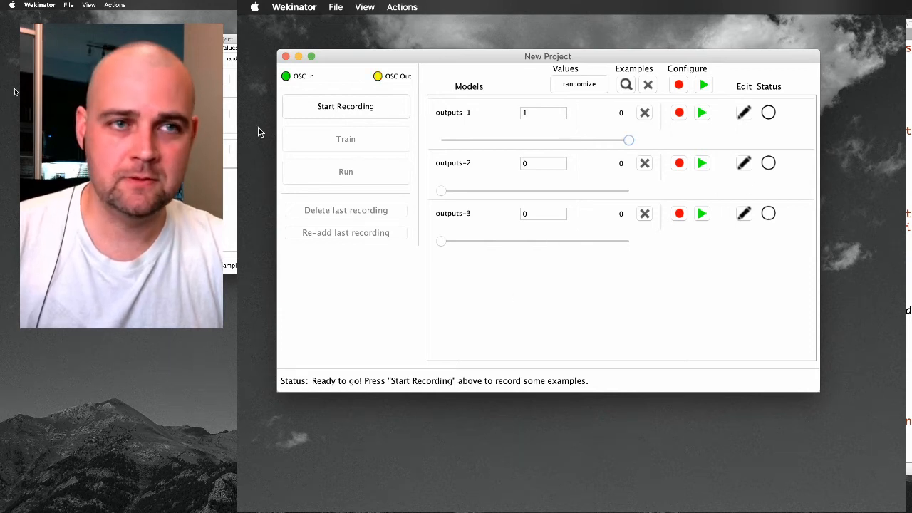
{"action": "left_click", "coordinate": [295, 107]}
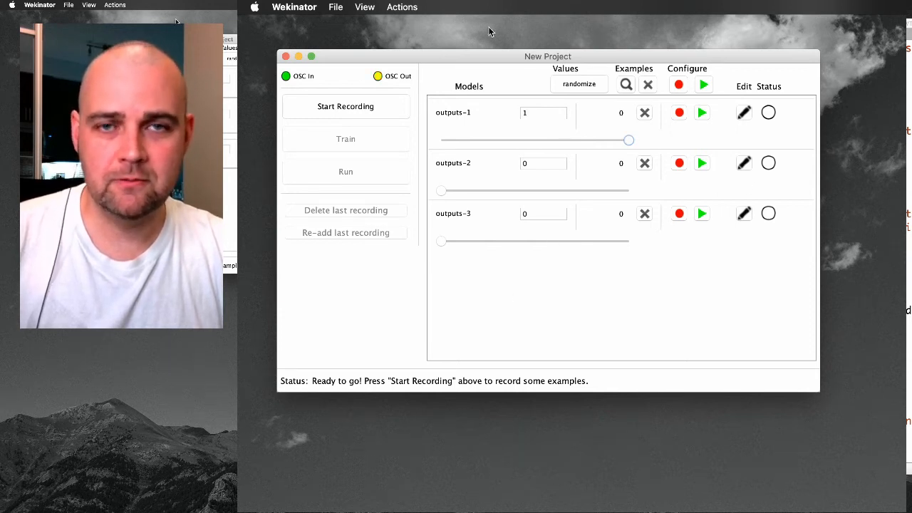
Record four separate takes of training examples for the first sound with the current output values.
{"action": "left_click_drag", "start_coordinate": [506, 63], "coordinate": [500, 132]}
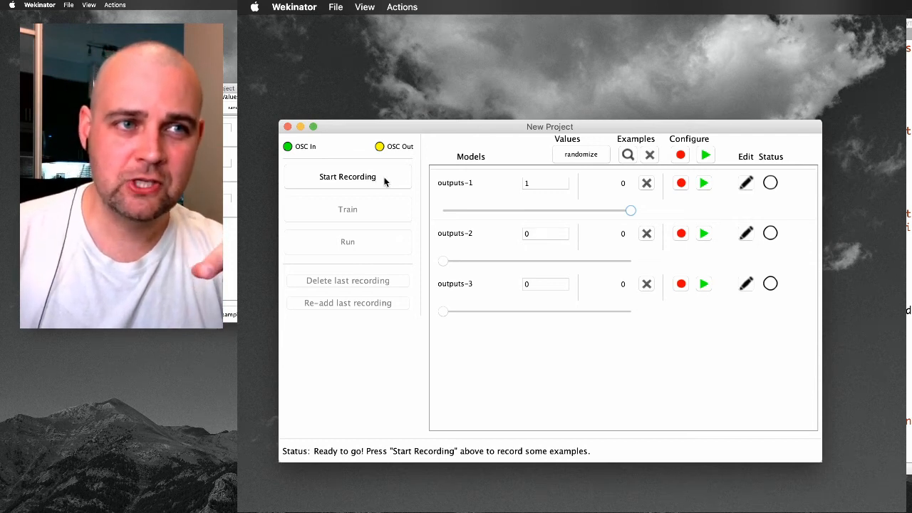
{"action": "left_click", "coordinate": [384, 181]}
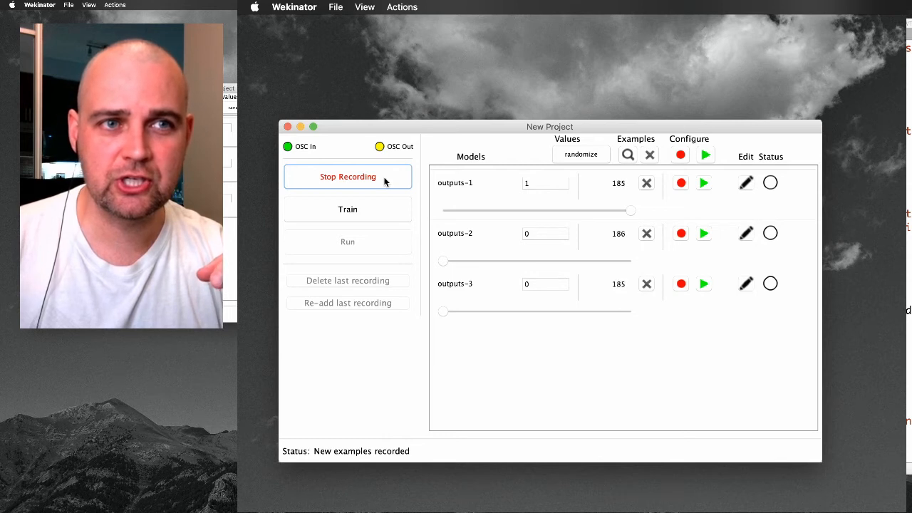
{"action": "left_click", "coordinate": [384, 182]}
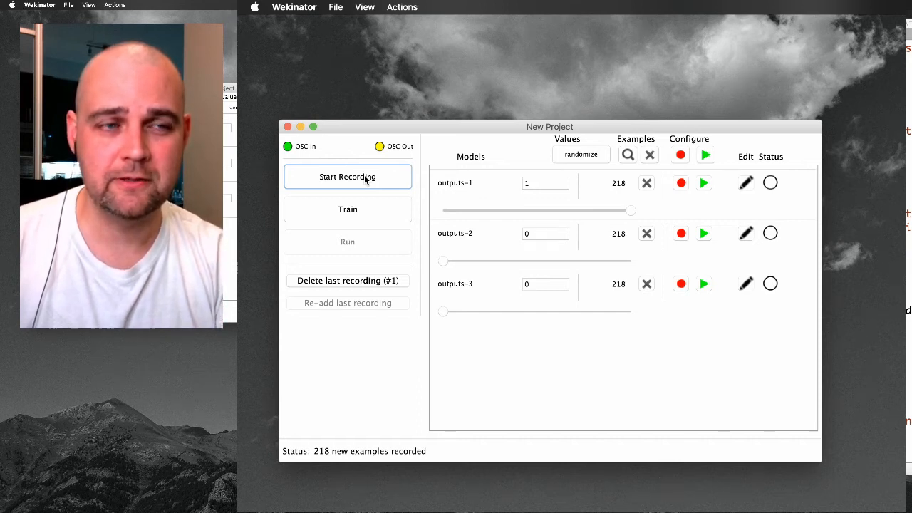
{"action": "left_click", "coordinate": [365, 179]}
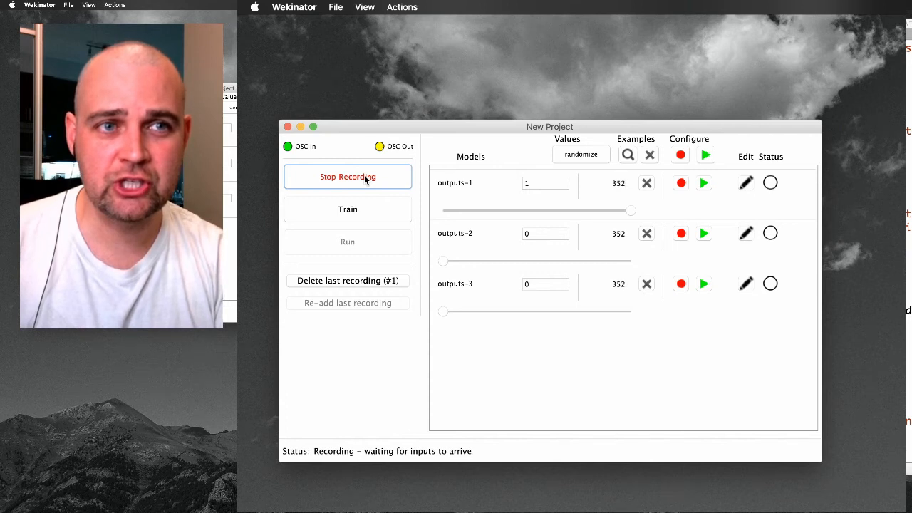
{"action": "left_click", "coordinate": [364, 177]}
{"action": "left_click", "coordinate": [364, 179]}
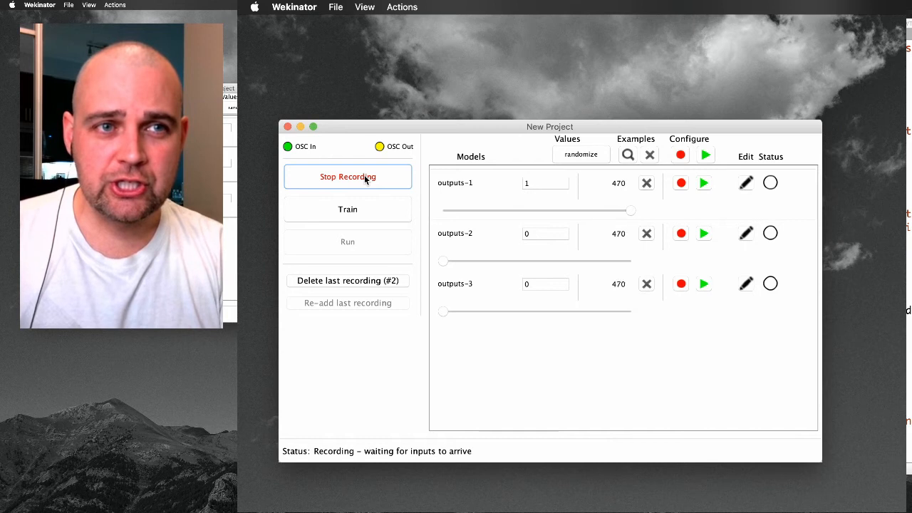
{"action": "left_click", "coordinate": [364, 174]}
{"action": "left_click", "coordinate": [364, 175]}
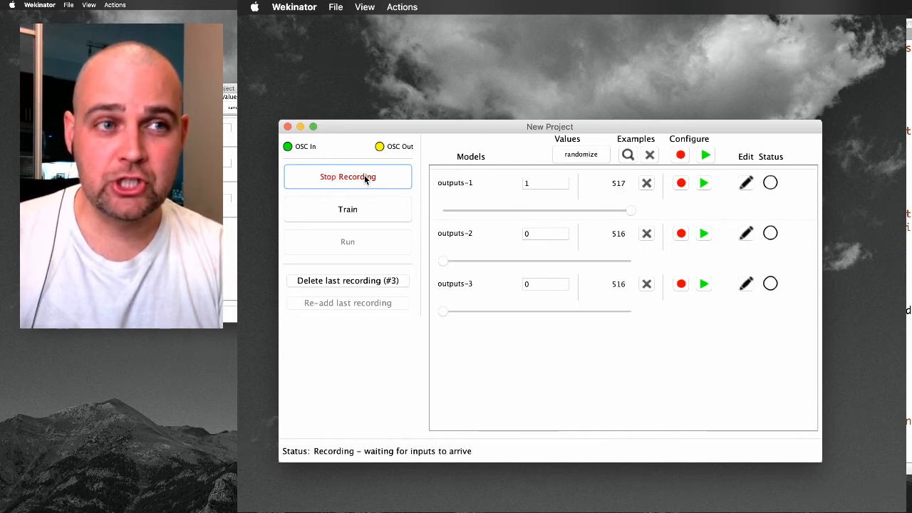
{"action": "left_click", "coordinate": [364, 175]}
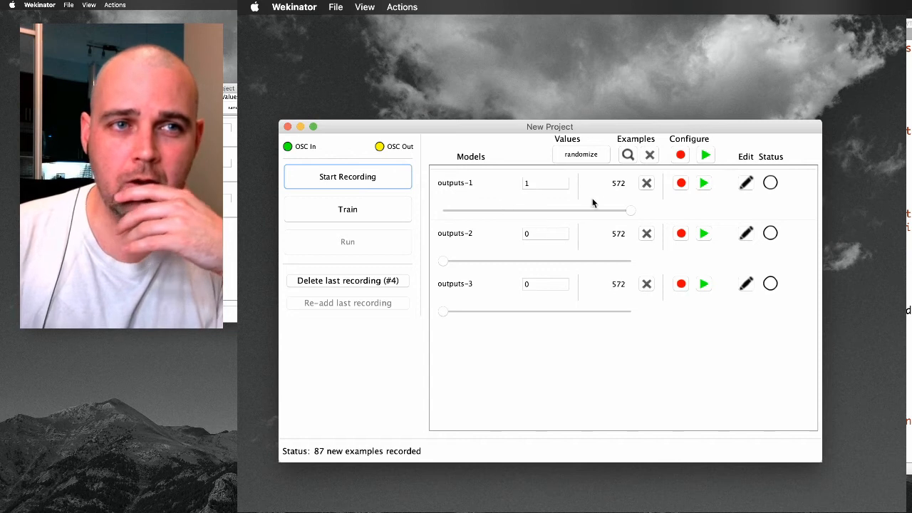
Record two takes of training examples for the second sound with outputs-1 at 0, outputs-2 at 1 and outputs-3 at 0.
{"action": "left_click_drag", "start_coordinate": [628, 211], "coordinate": [692, 273]}
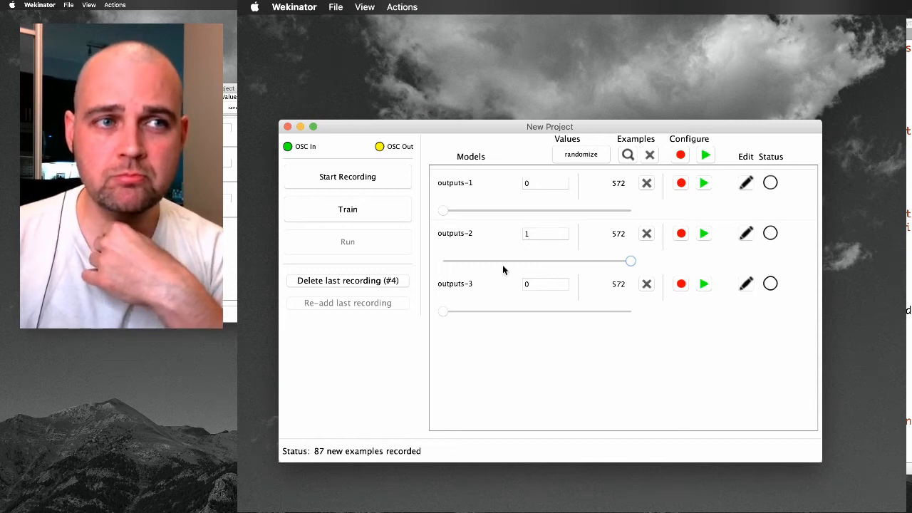
{"action": "left_click", "coordinate": [349, 179]}
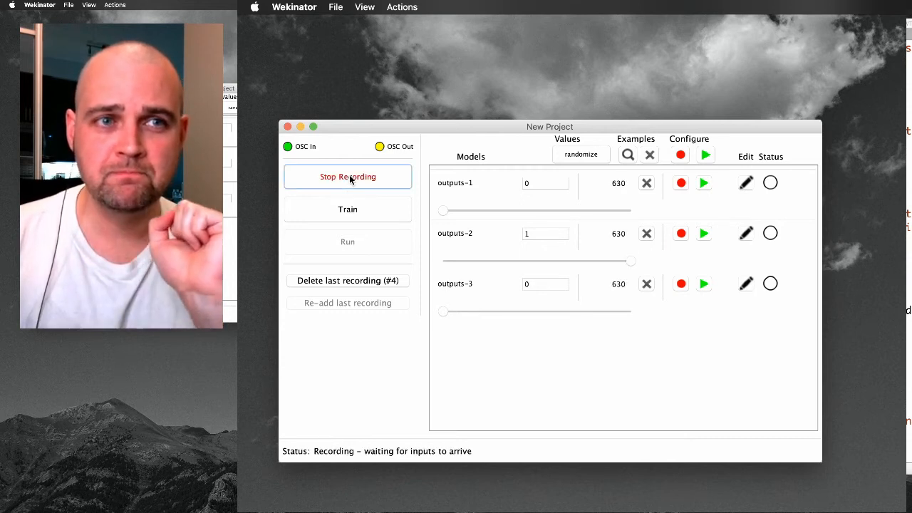
{"action": "left_click", "coordinate": [350, 178]}
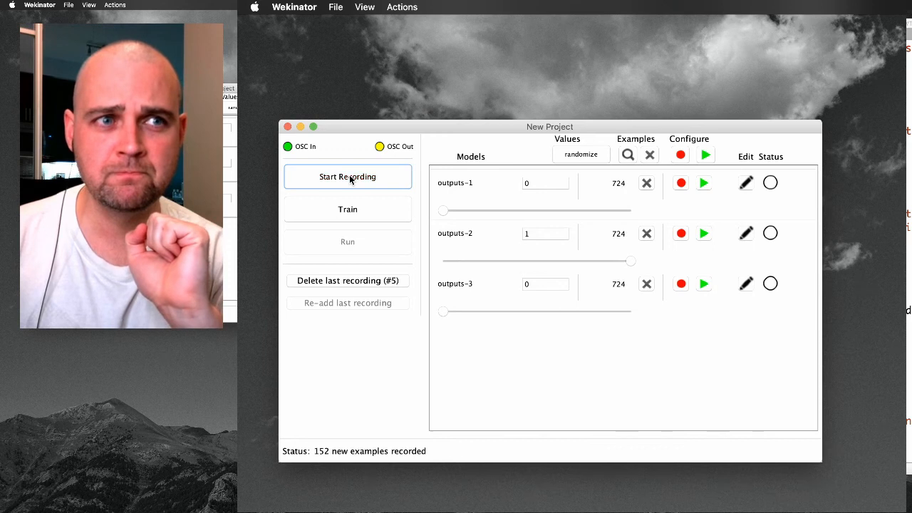
{"action": "left_click", "coordinate": [349, 179]}
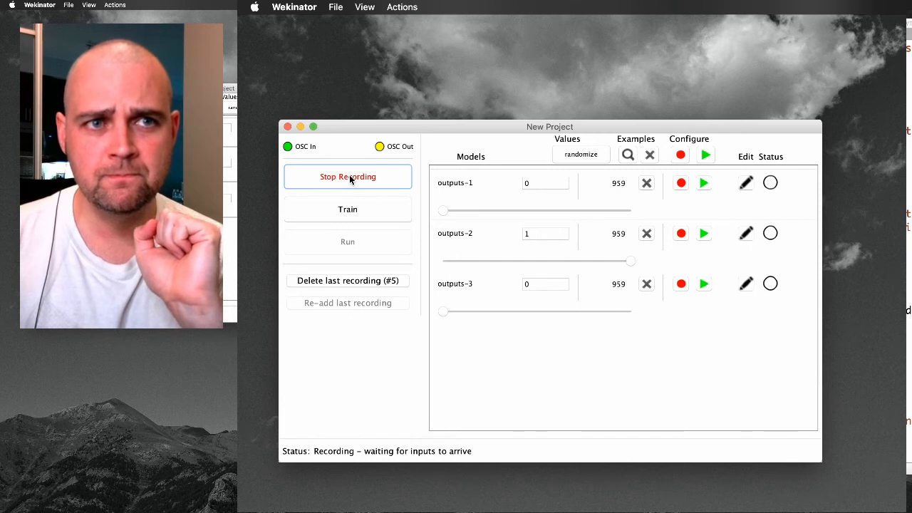
{"action": "left_click", "coordinate": [349, 178]}
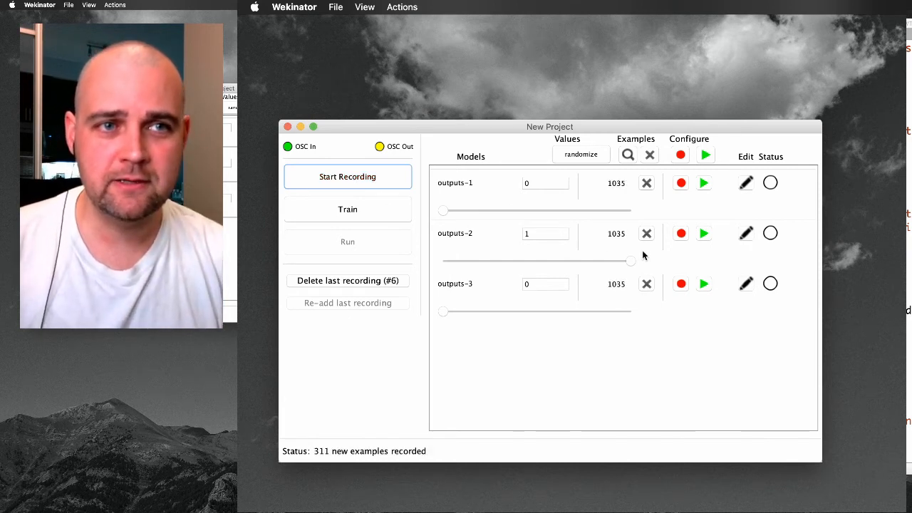
Record one take of training examples for the third sound with outputs-2 at 0 and outputs-3 at 1.
{"action": "left_click_drag", "start_coordinate": [629, 261], "coordinate": [689, 317]}
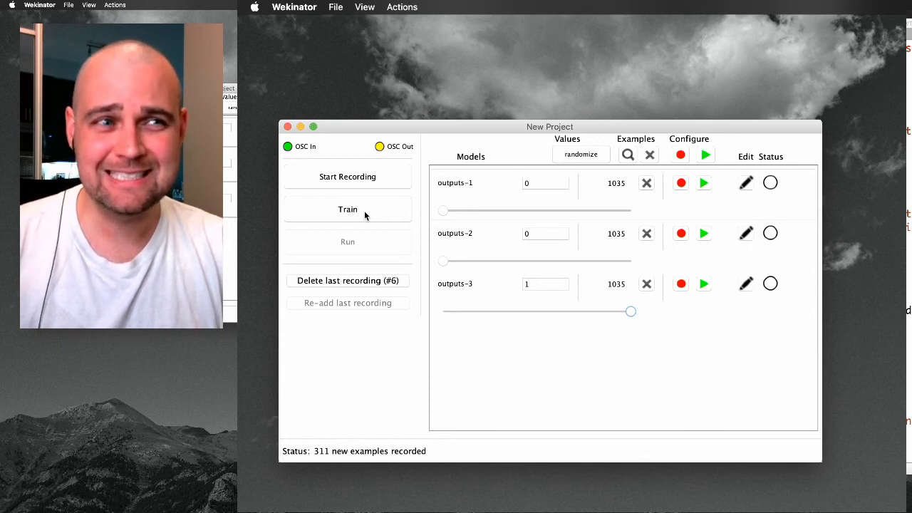
{"action": "left_click", "coordinate": [348, 177]}
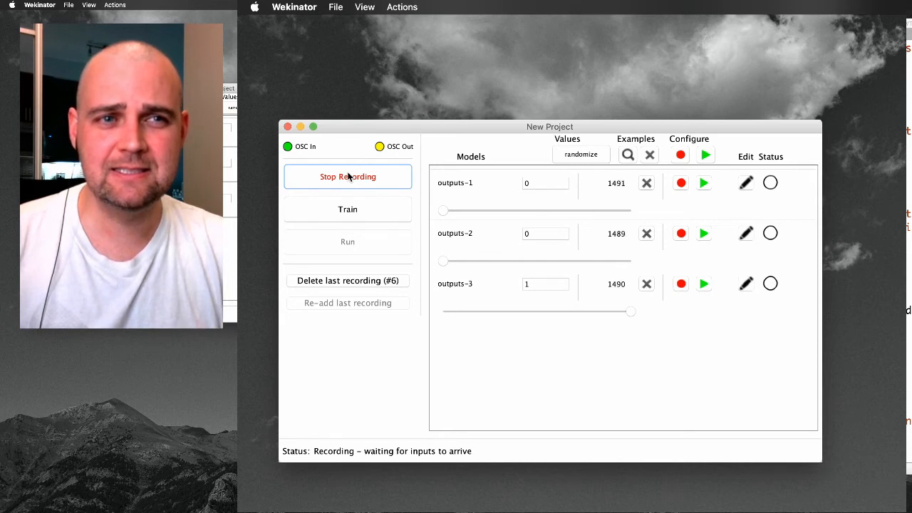
{"action": "left_click", "coordinate": [348, 177]}
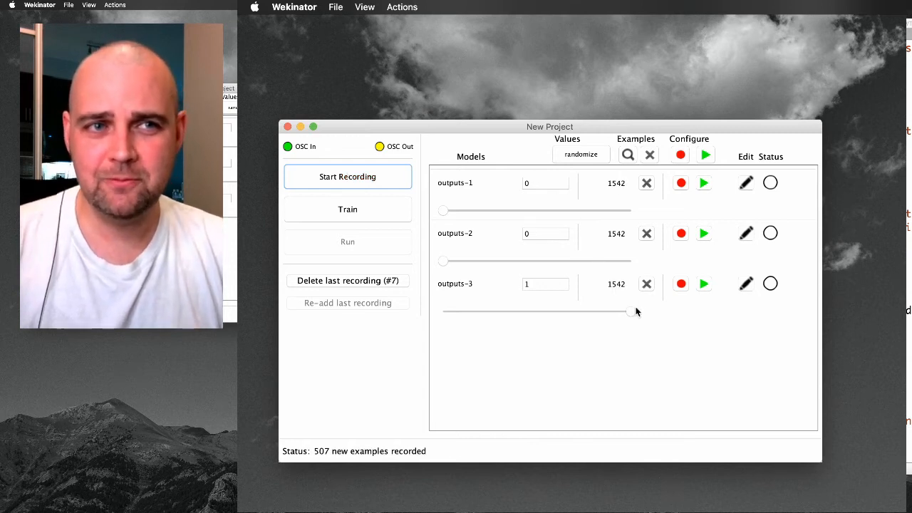
Return outputs-3 to 0 and record one take of training examples with all three outputs at 0.
{"action": "left_click_drag", "start_coordinate": [628, 314], "coordinate": [421, 436]}
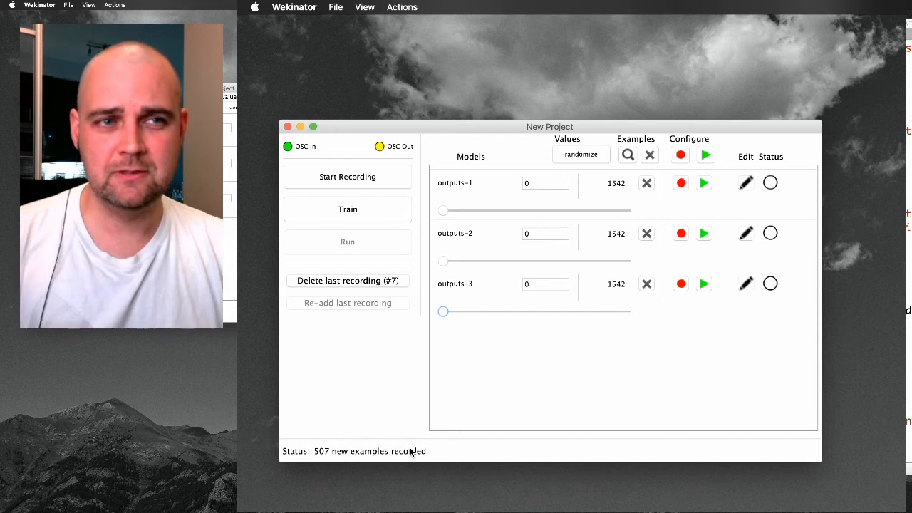
{"action": "left_click", "coordinate": [342, 176]}
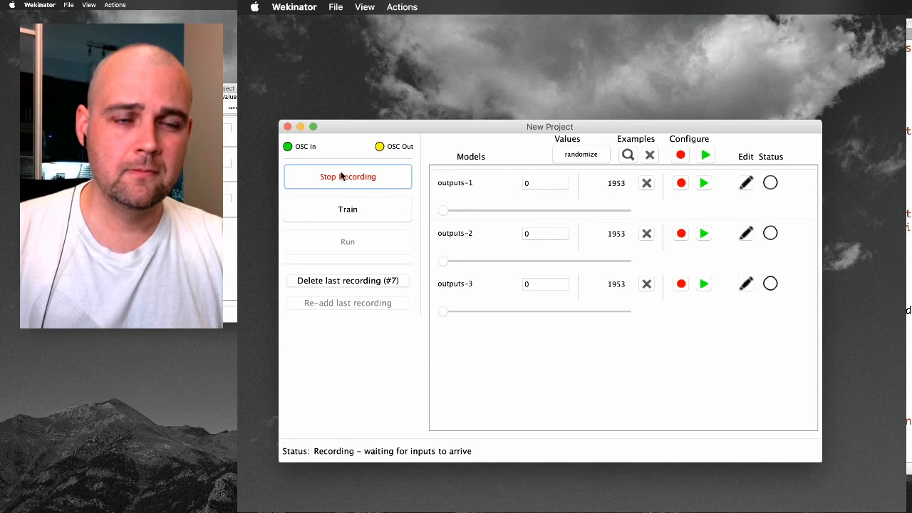
{"action": "left_click", "coordinate": [341, 174]}
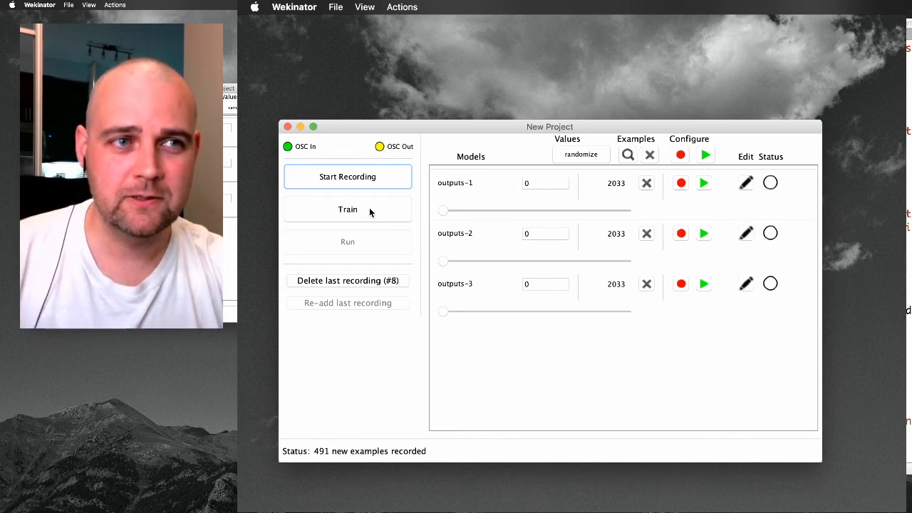
Train the three output models on the recorded examples and test them with a live run, stopping it when done.
{"action": "left_click", "coordinate": [369, 210]}
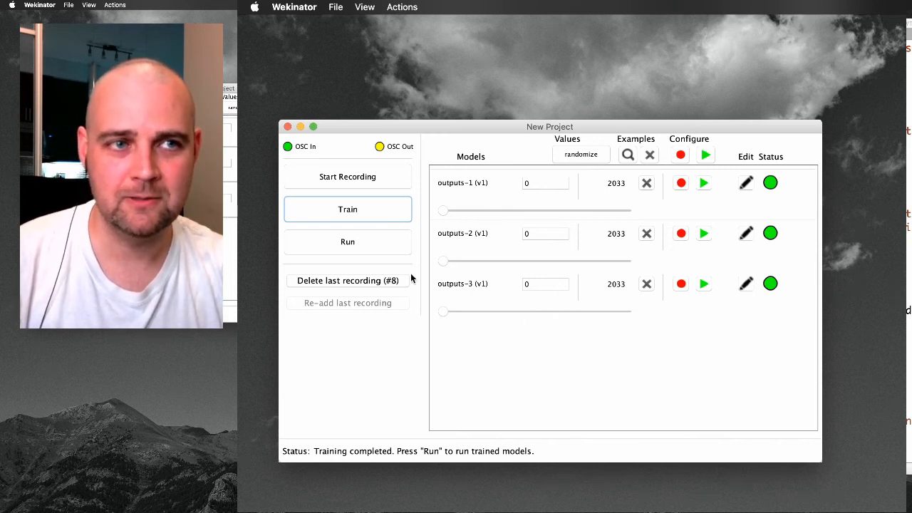
{"action": "left_click", "coordinate": [377, 245]}
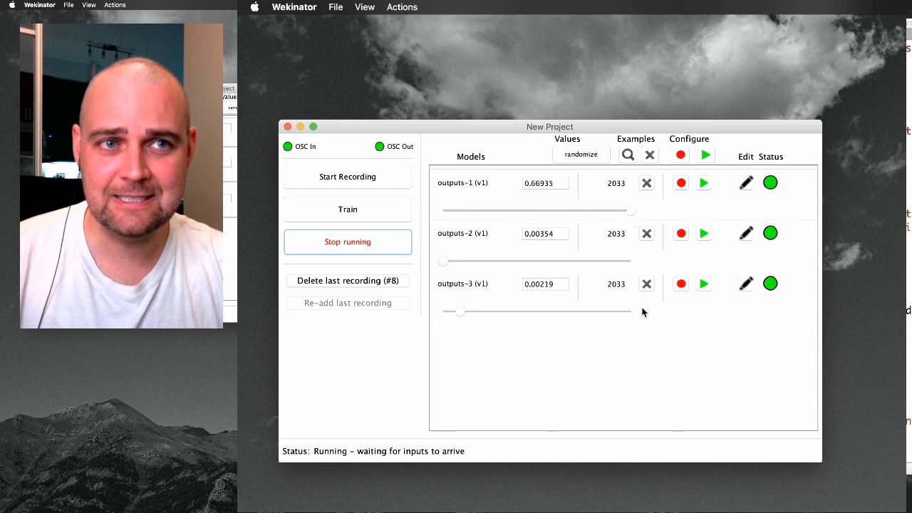
{"action": "left_click", "coordinate": [361, 245]}
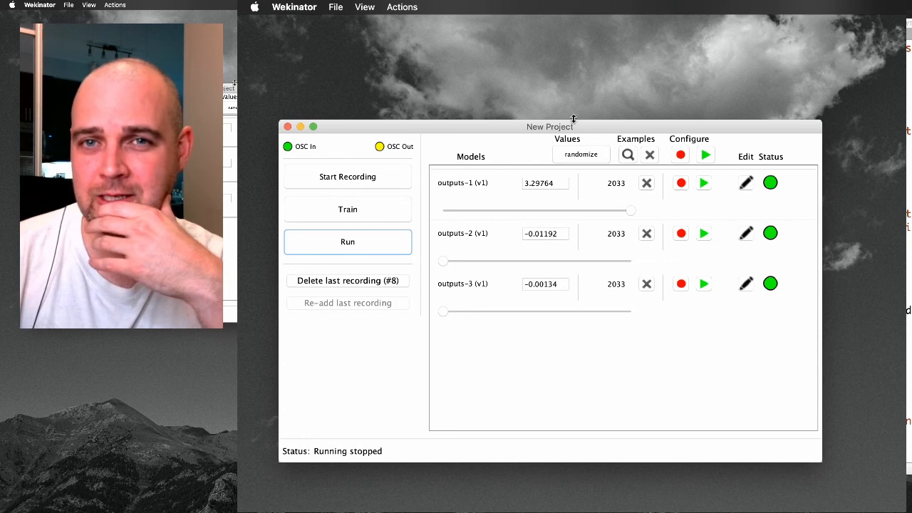
{"action": "left_click_drag", "start_coordinate": [590, 125], "coordinate": [626, 115]}
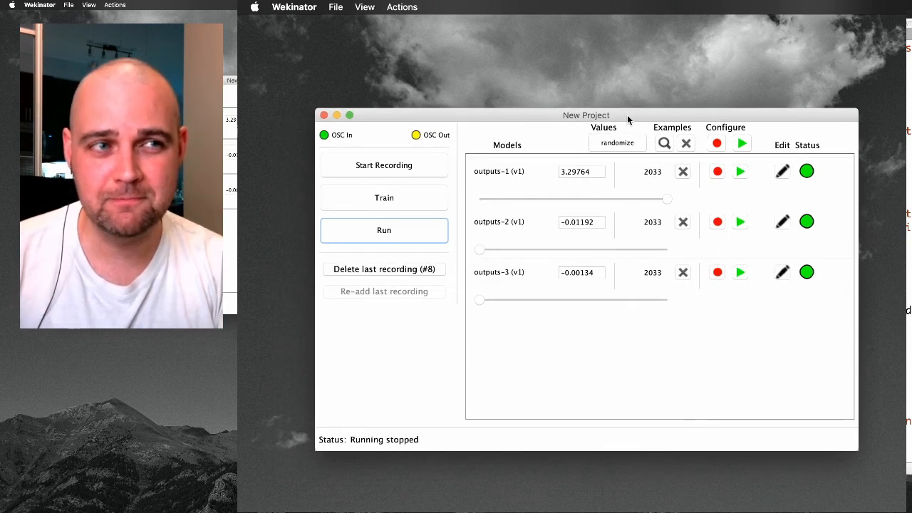